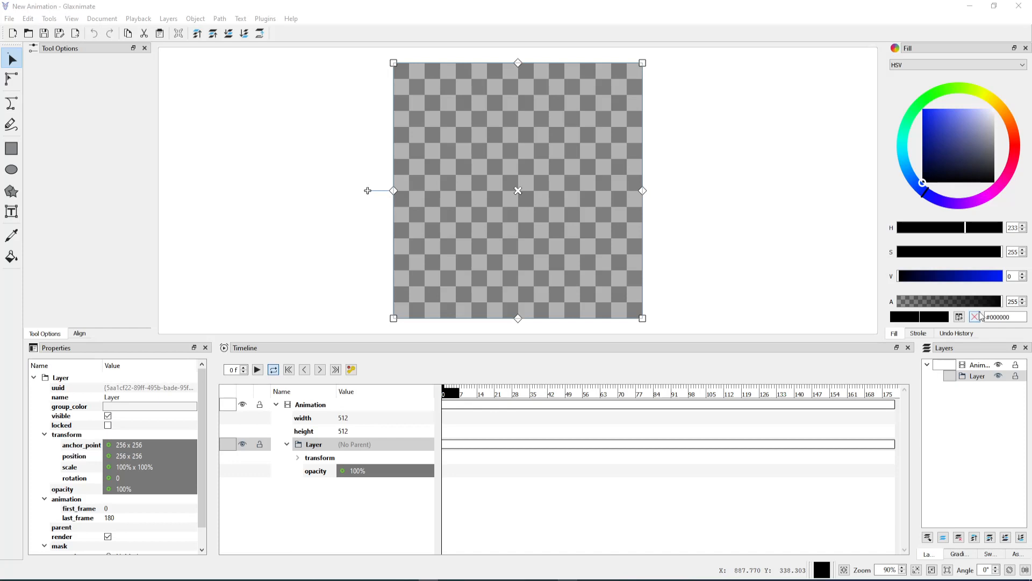
Add the text "A quick brown fox" on its own layer in Arial at size 49, across the middle of the canvas
left_click(10, 214)
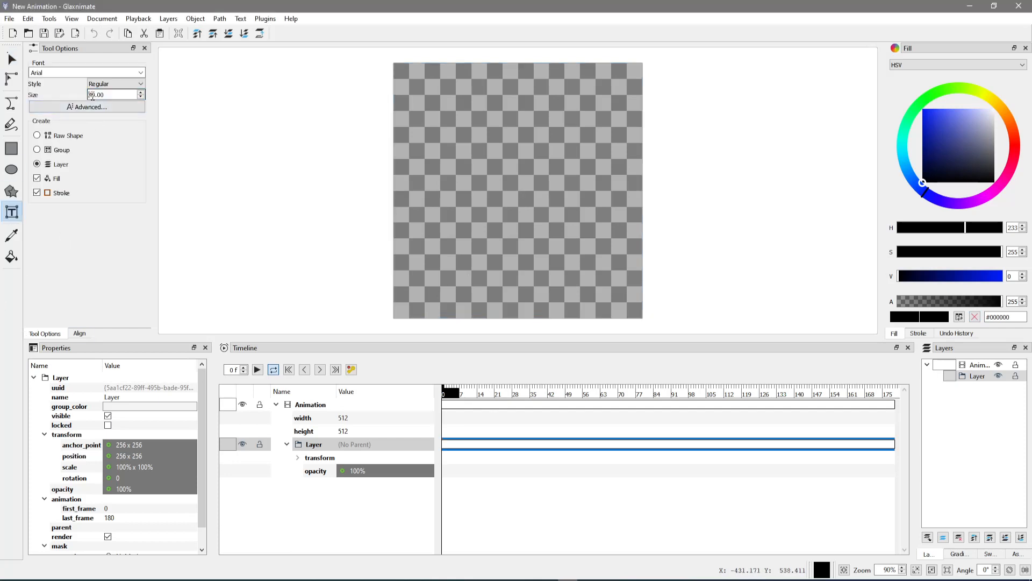
left_click(95, 95)
left_click(423, 197)
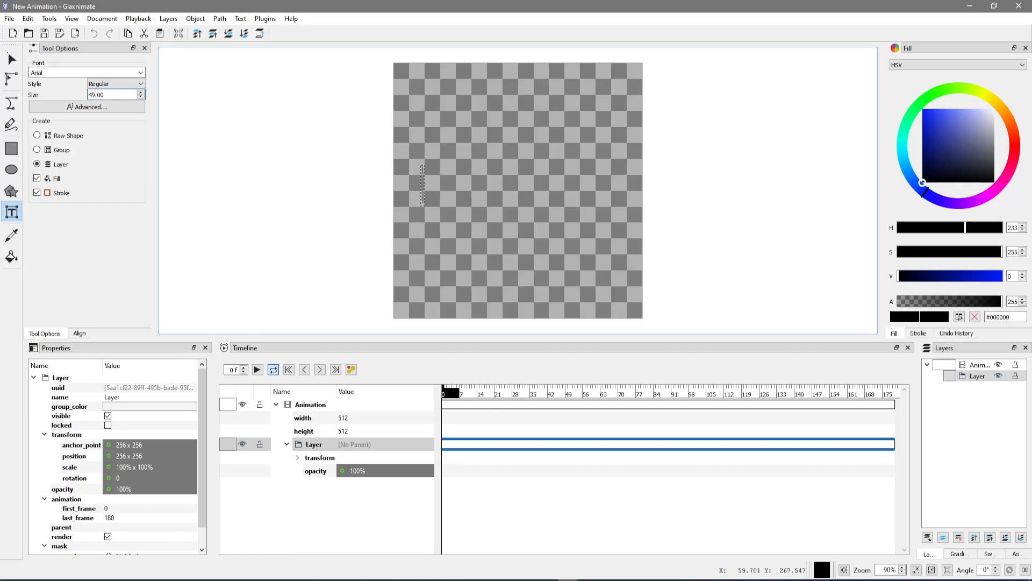
type("A quick brown fox")
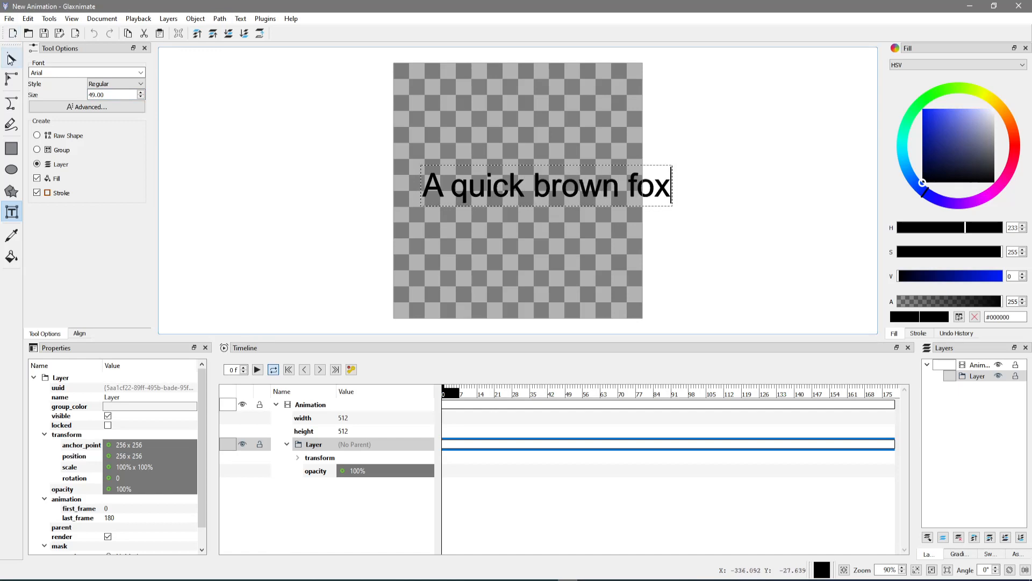
left_click(11, 60)
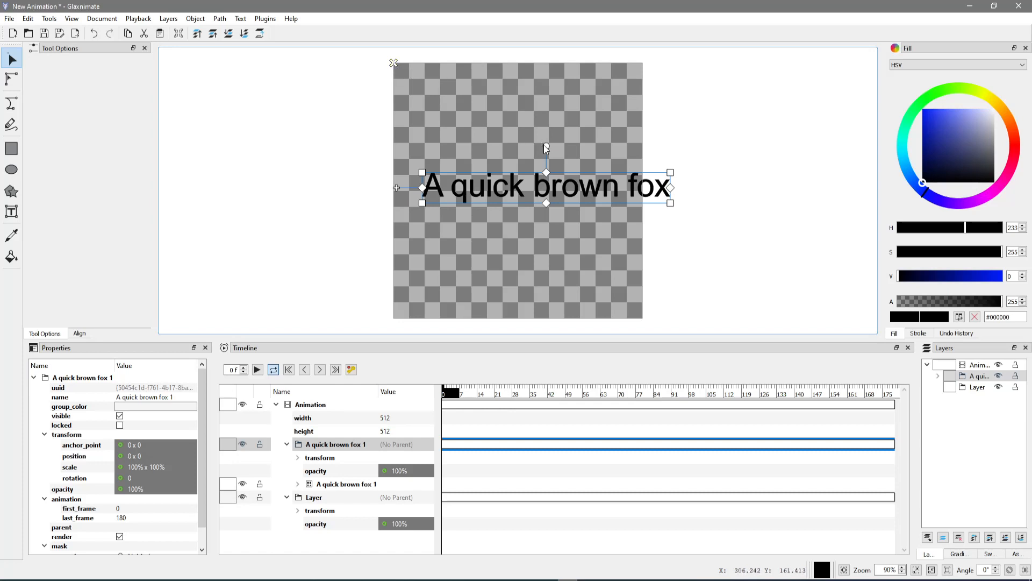
Move the "A quick brown fox" text group near the canvas's upper edge, at about 293 x 92, and tilt it about 0.66 degrees
mouse_move(546, 146)
left_mouse_down()
mouse_move(573, 104)
mouse_move(546, 149)
left_mouse_up()
key("Escape")
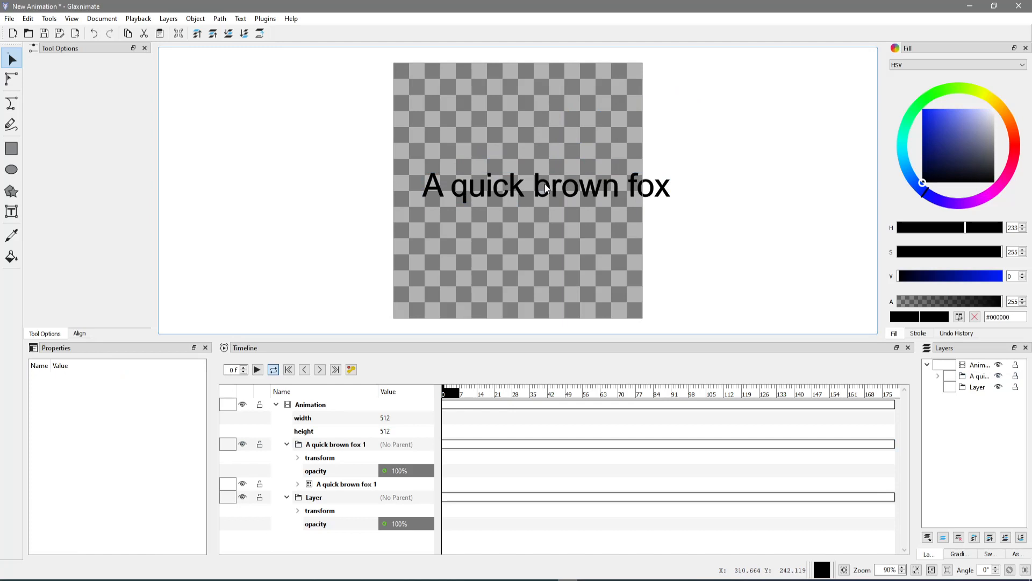
left_click(431, 190)
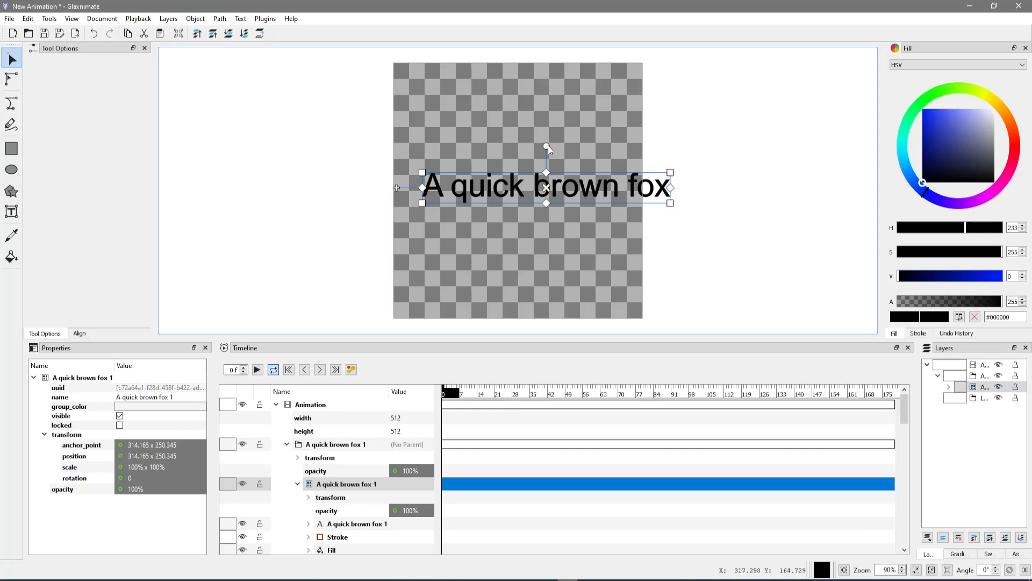
mouse_move(547, 145)
left_mouse_down()
mouse_move(586, 186)
mouse_move(553, 137)
left_mouse_up()
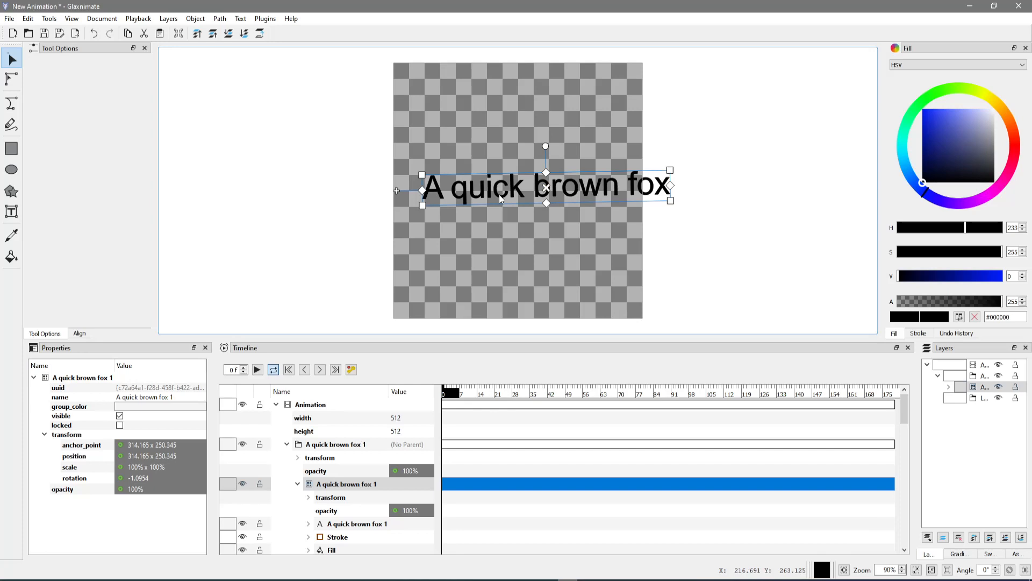
left_click(530, 182)
left_click(517, 187)
left_click_drag(396, 190, 386, 111)
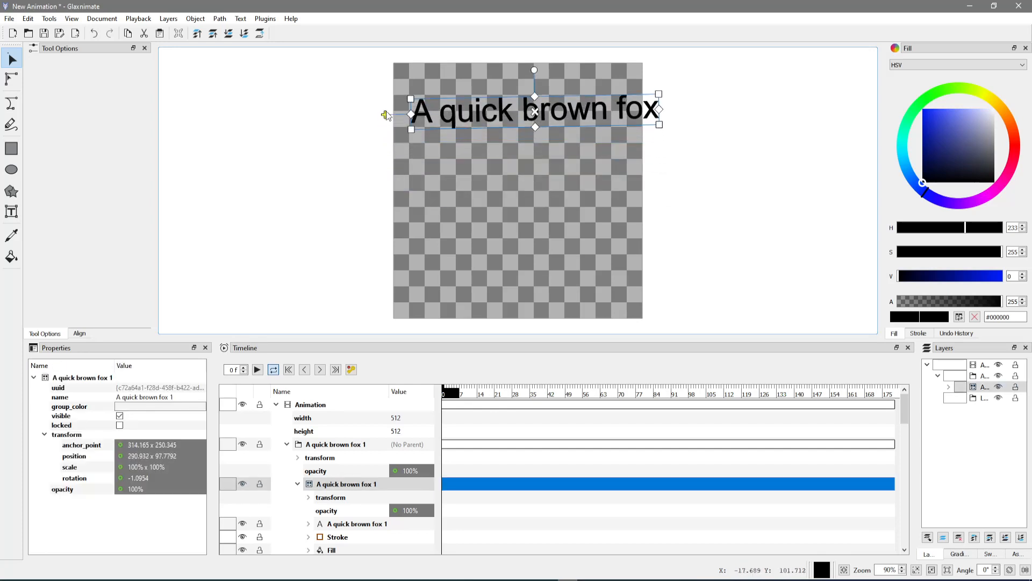
left_click_drag(536, 66, 536, 67)
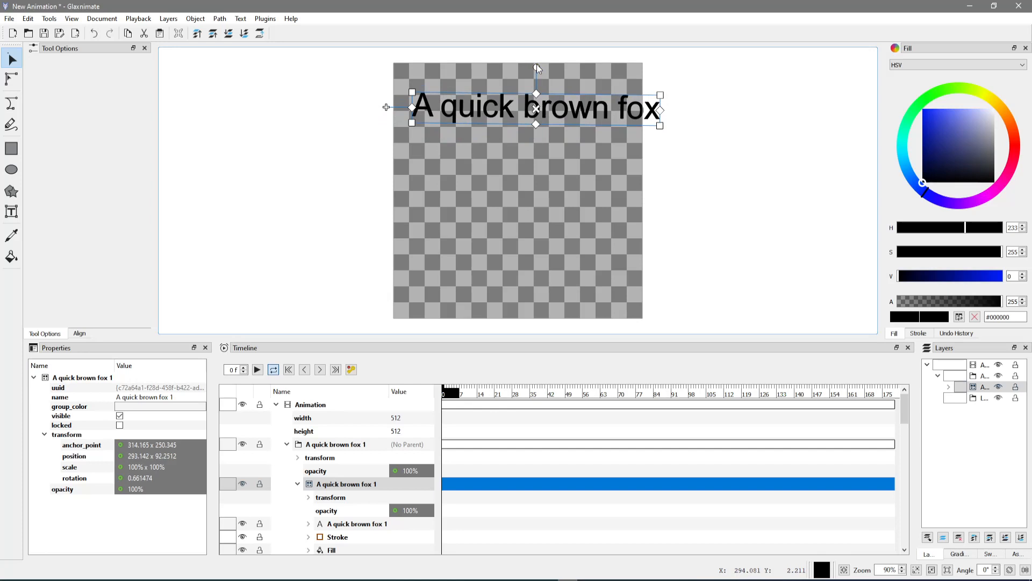
Add a second text layer reading "Jumps over the lazy dog" at size 50 below the first line
left_click(12, 212)
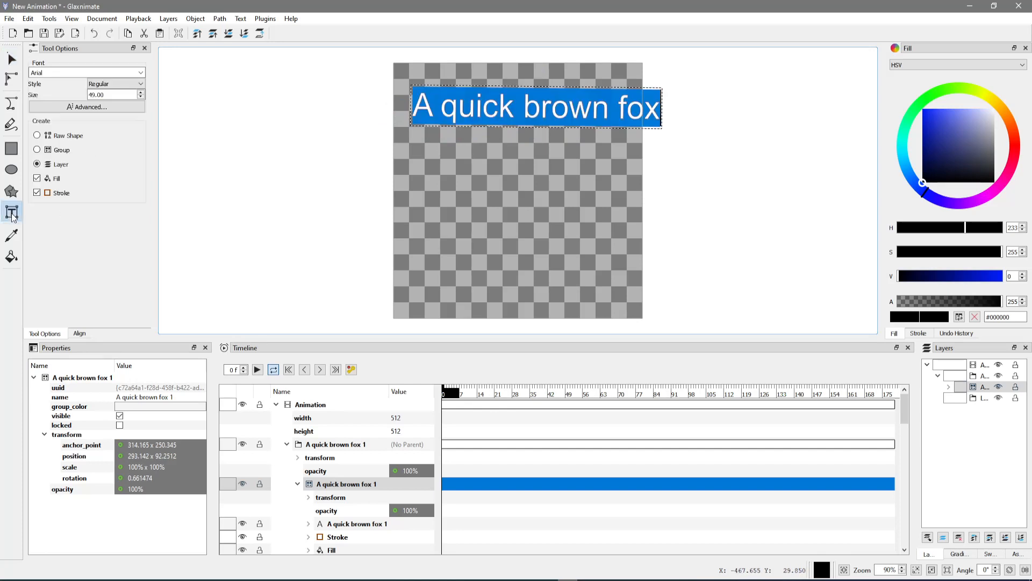
left_click(411, 193)
left_click(411, 192)
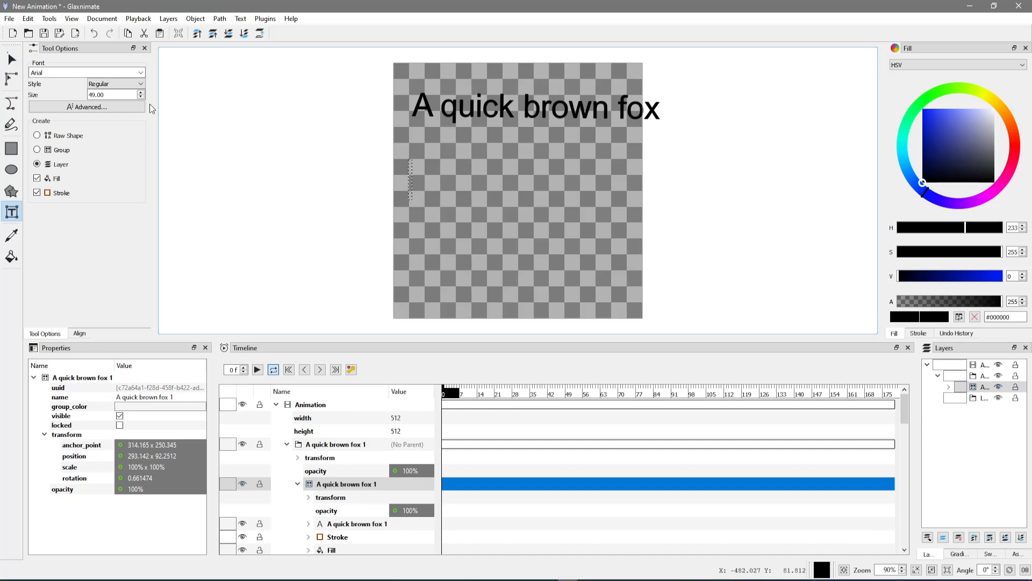
double_click(92, 94)
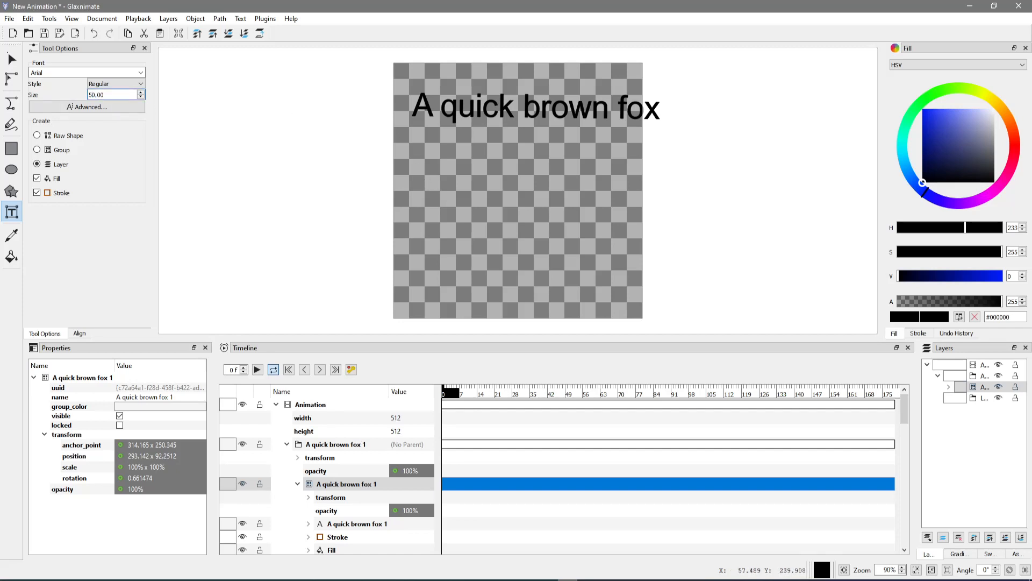
left_click(410, 171)
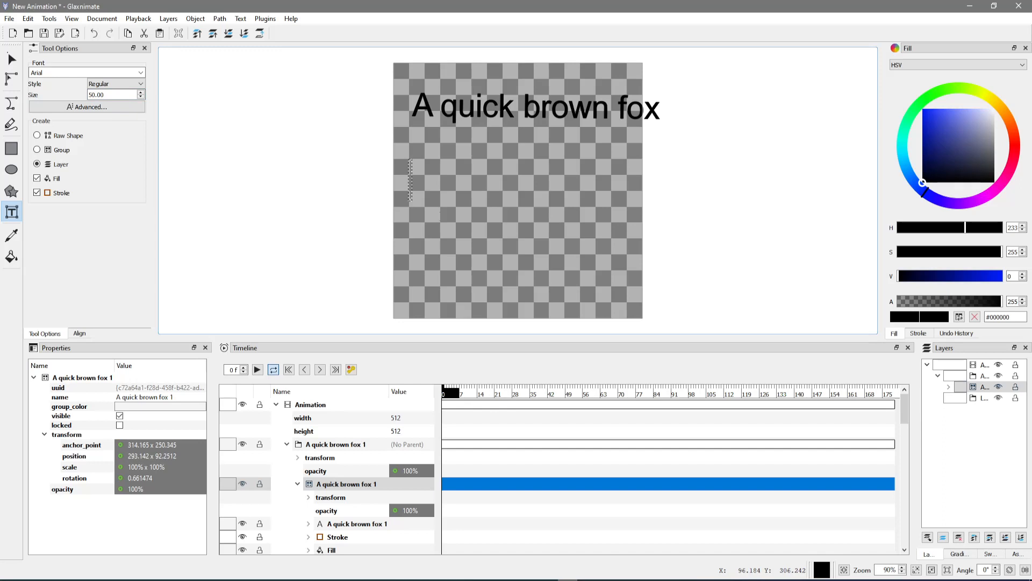
type("Jum,")
key("BackSpace")
type("ps")
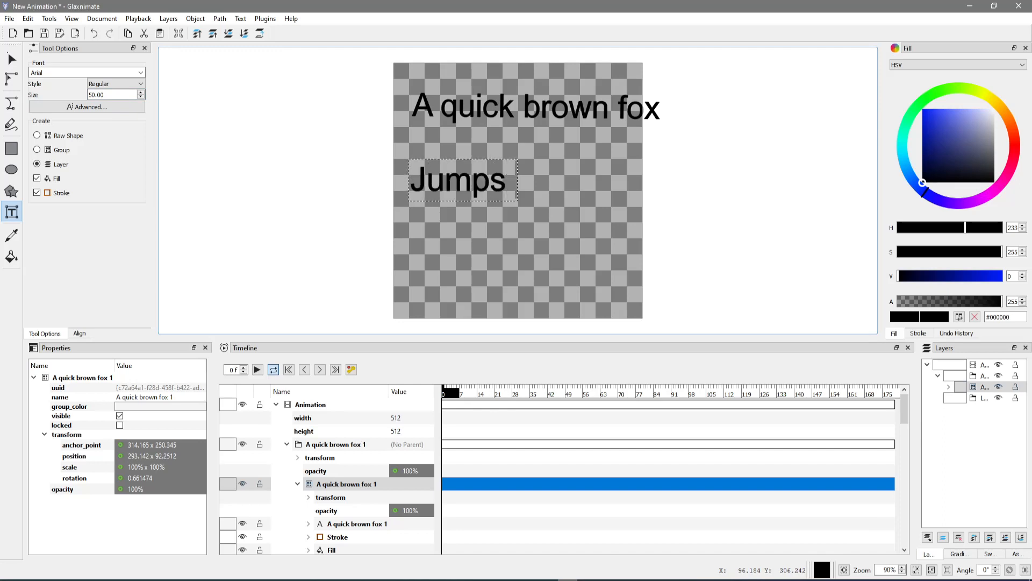
type(" over the lazy dog")
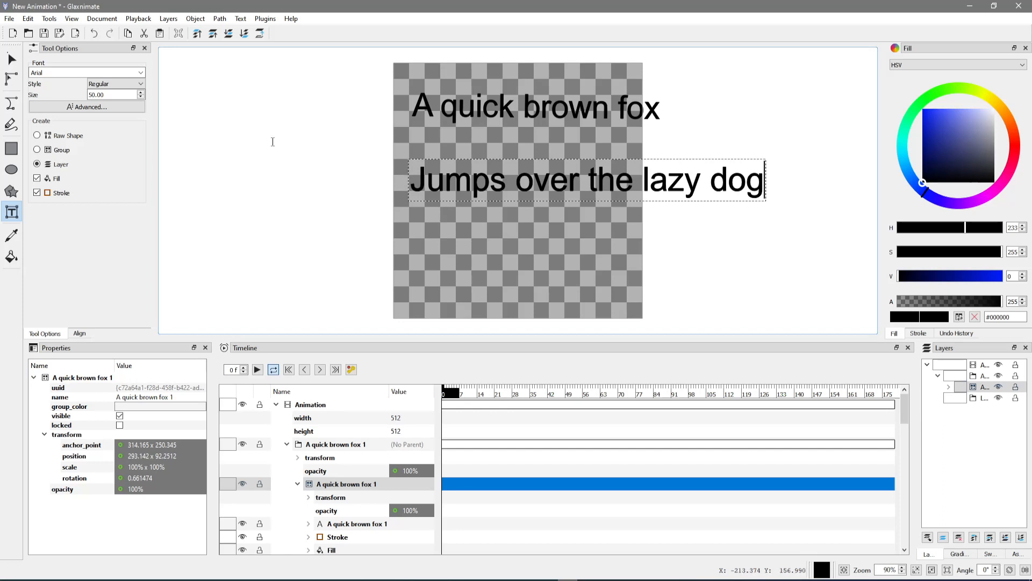
left_click(13, 61)
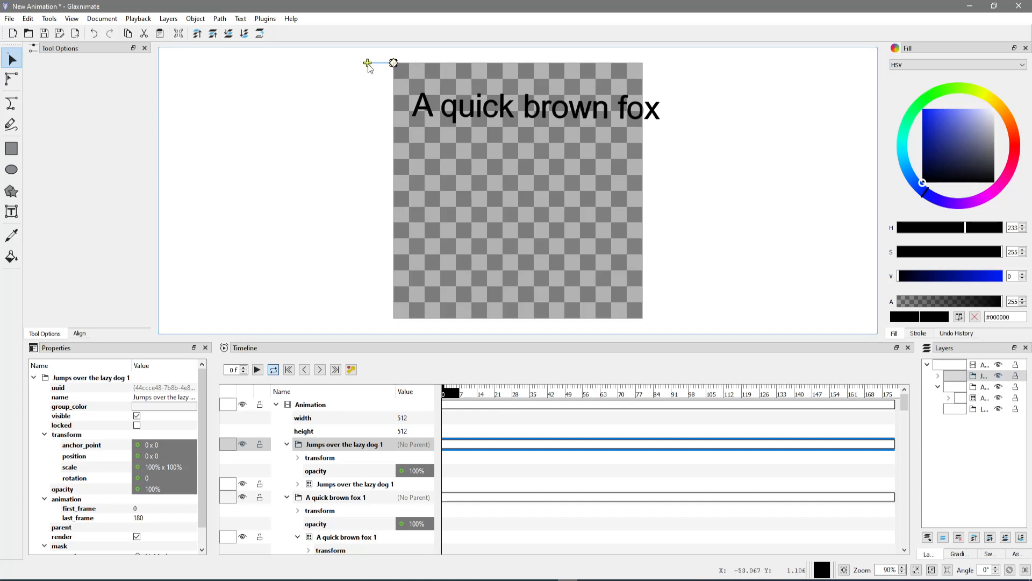
Move the "Jumps over the lazy dog" layer to a position of about 137 x 222
left_click_drag(367, 63, 435, 176)
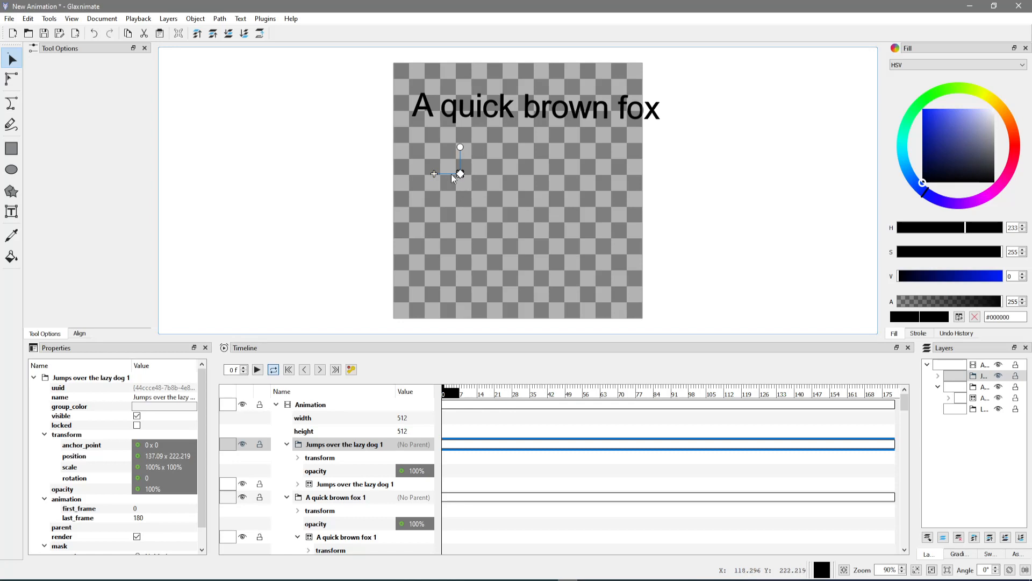
scroll(451, 181, "up", 10)
scroll(548, 176, "up", 8)
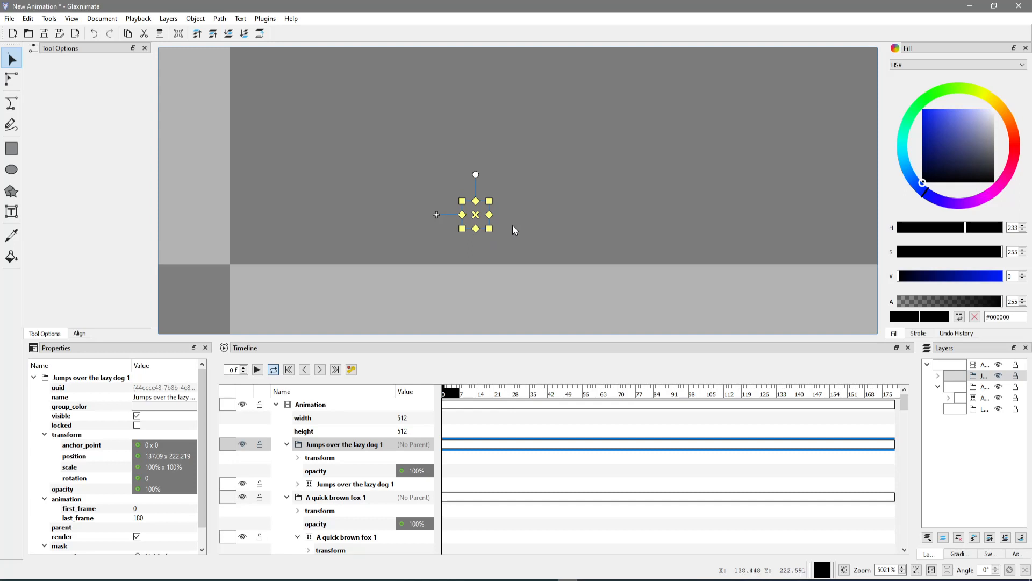
scroll(514, 226, "down", 12)
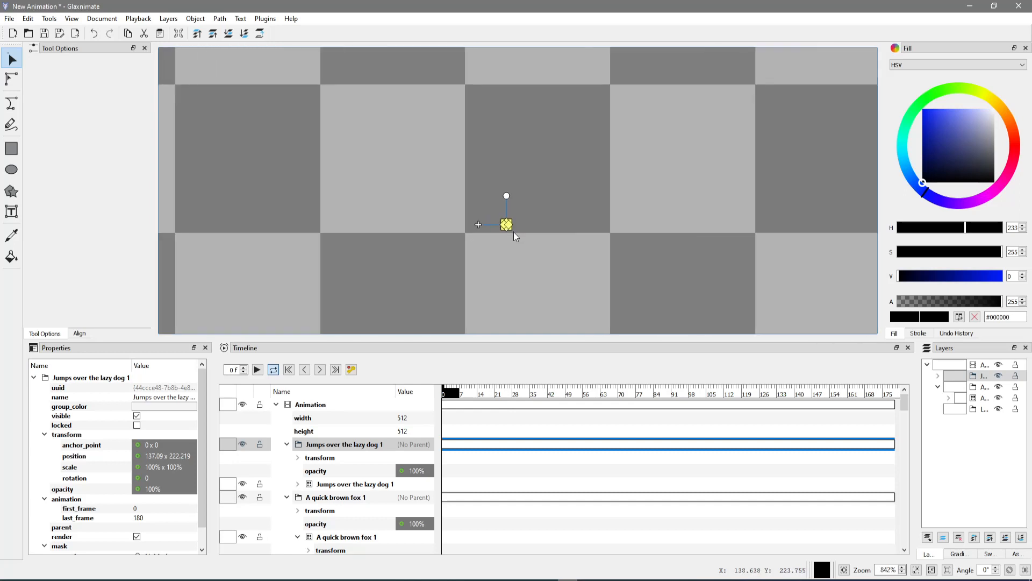
scroll(515, 239, "down", 6)
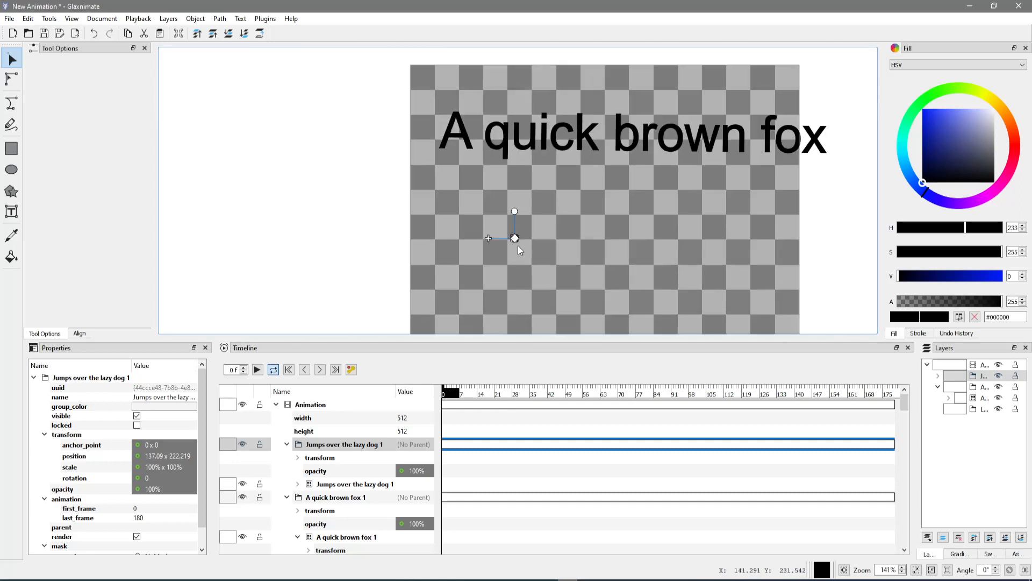
scroll(521, 260, "down", 1)
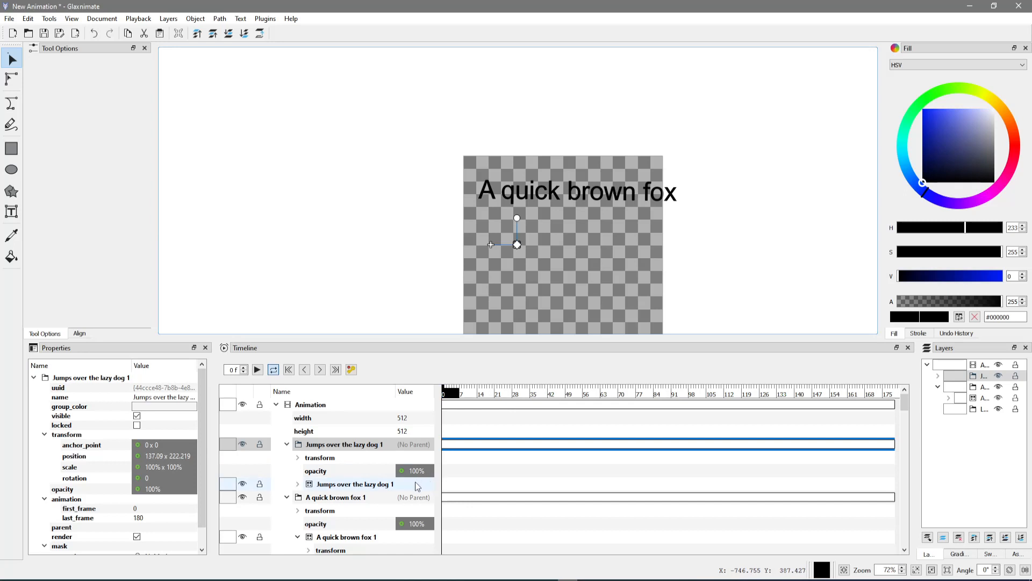
Expand the "Jumps over the lazy dog" group down to its text shape and set the font size to 49
scroll(399, 492, "down", 2)
scroll(380, 511, "down", 1)
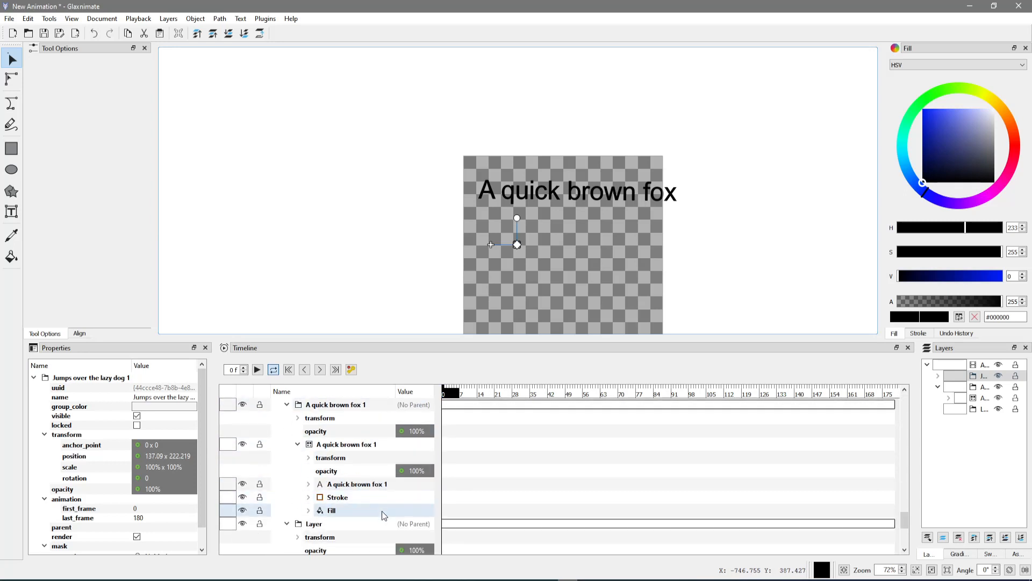
scroll(376, 511, "up", 2)
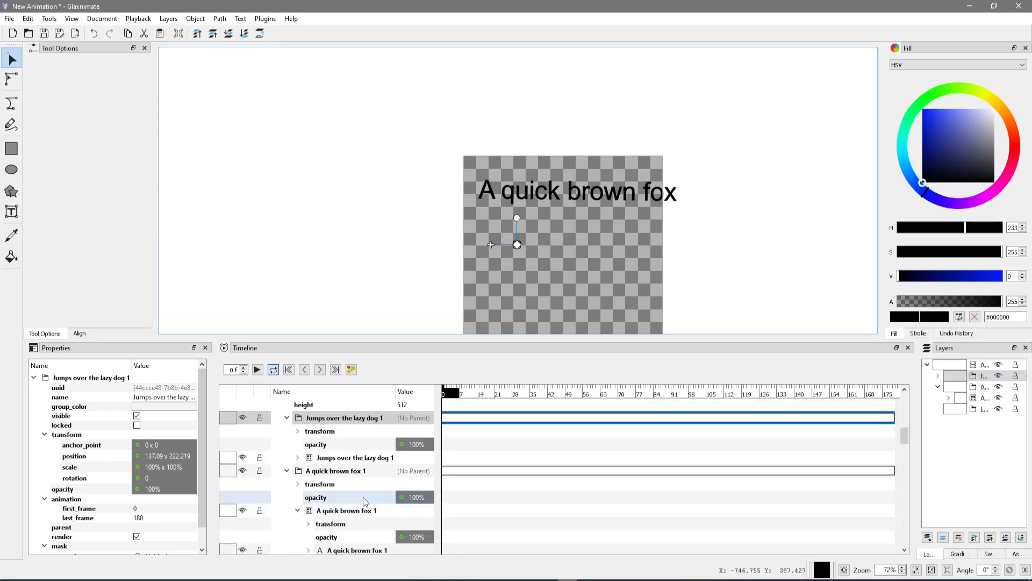
left_click(329, 458)
left_click(298, 457)
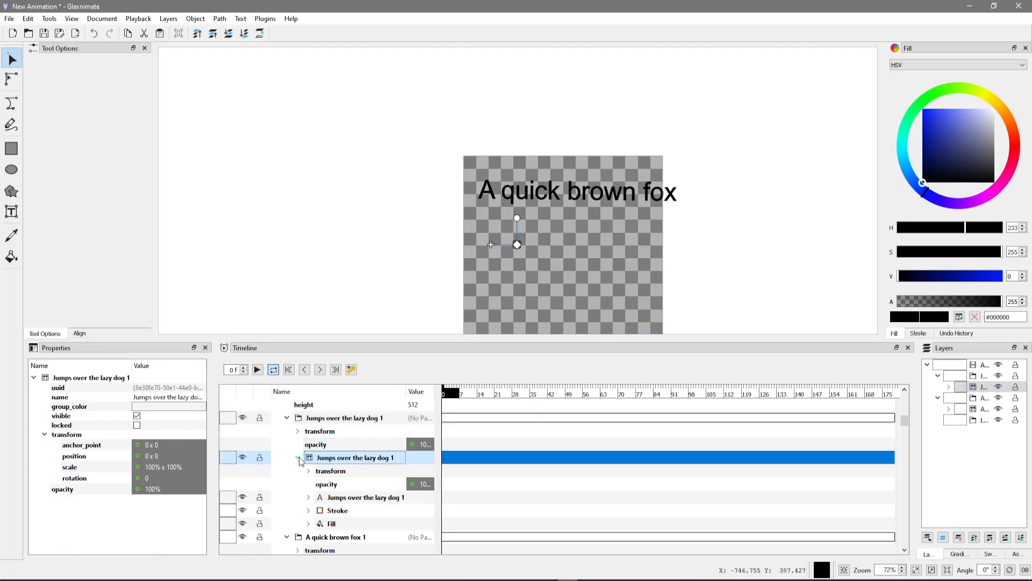
left_click(334, 501)
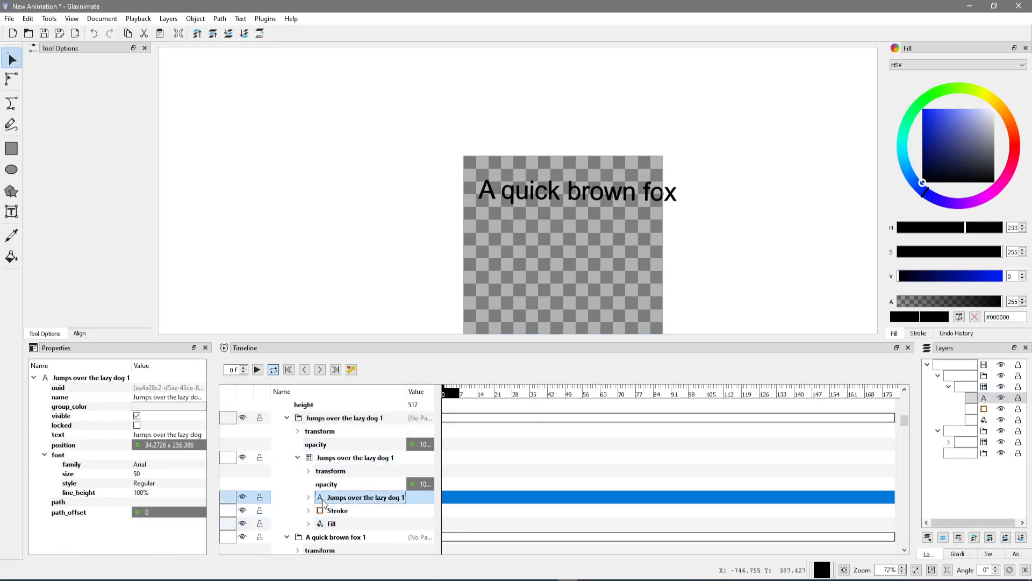
left_click(309, 498)
scroll(320, 489, "down", 1)
scroll(318, 487, "down", 1)
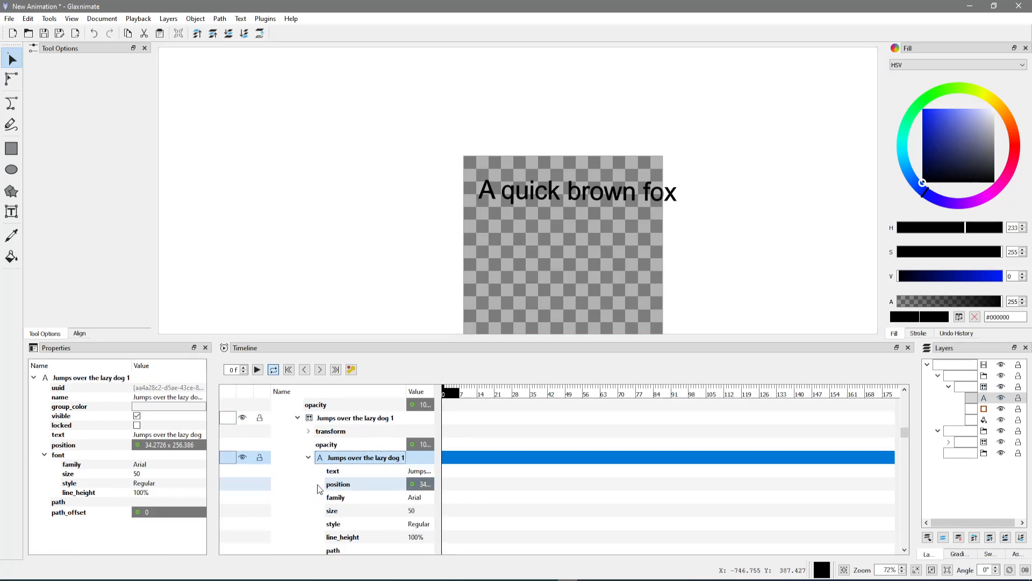
double_click(414, 511)
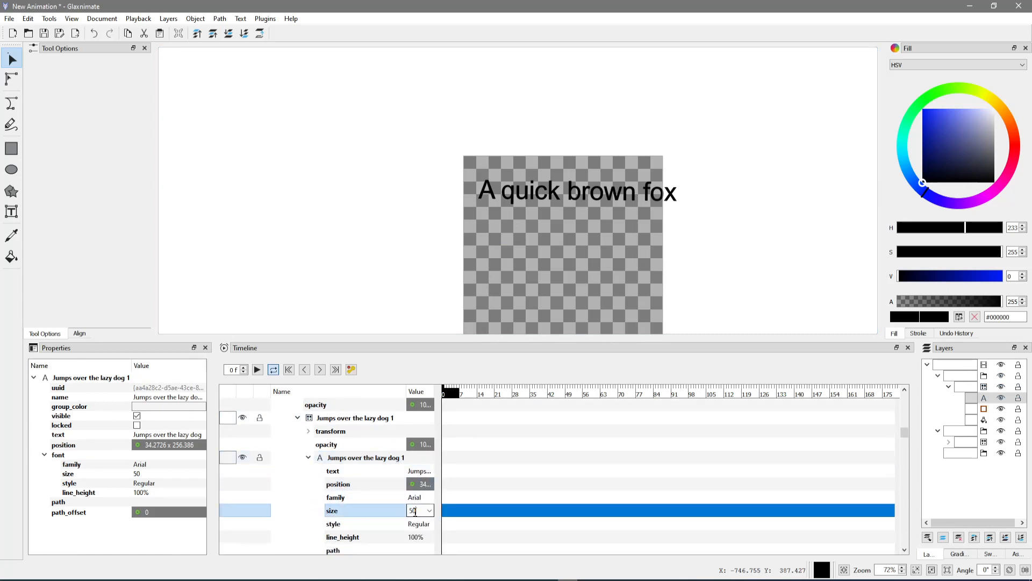
double_click(418, 514)
type("49")
key("Return")
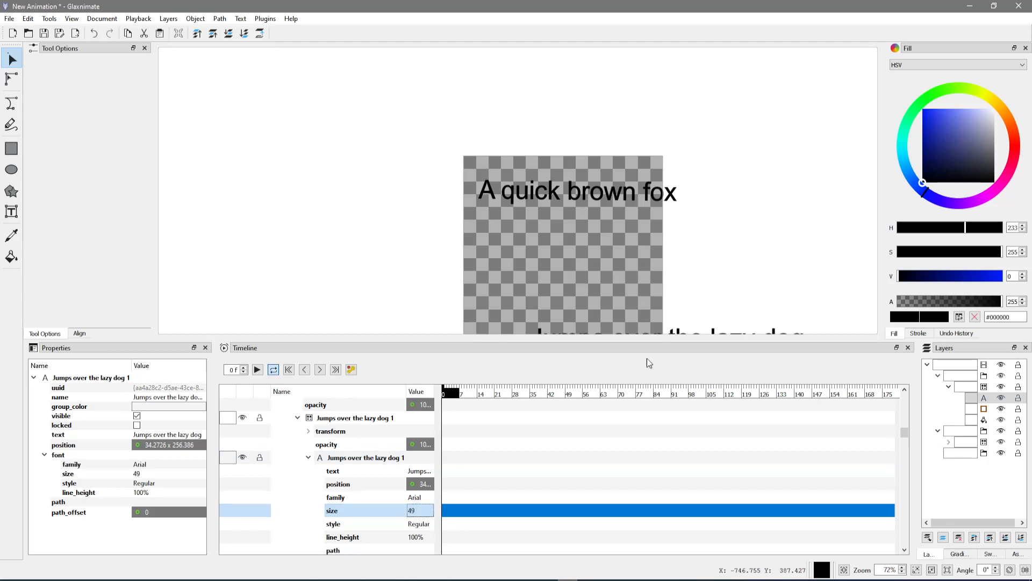
Move the "Jumps over the lazy dog" text group below the first line, to a position of about -244 x -216
scroll(713, 276, "down", 2)
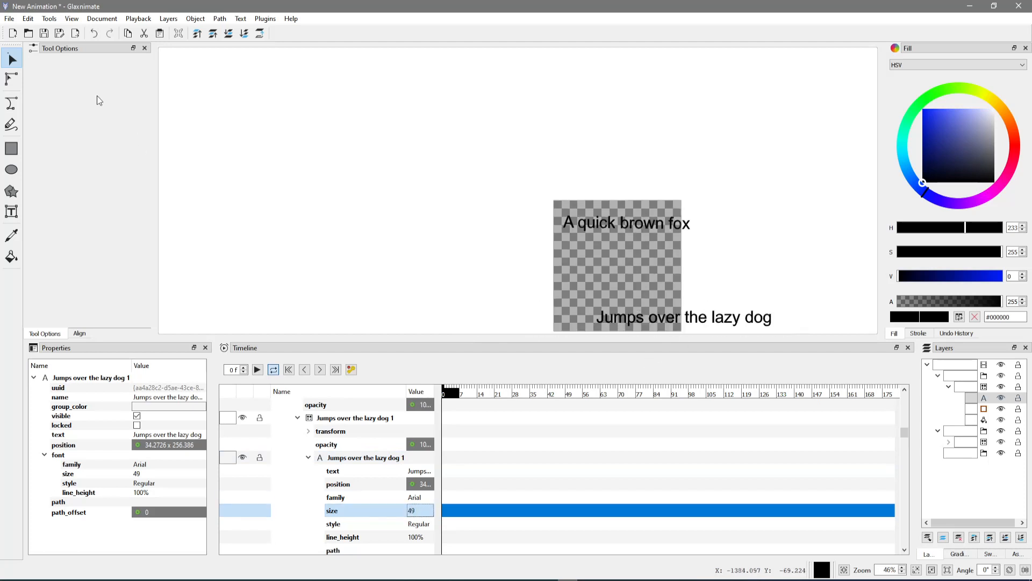
left_click(331, 419)
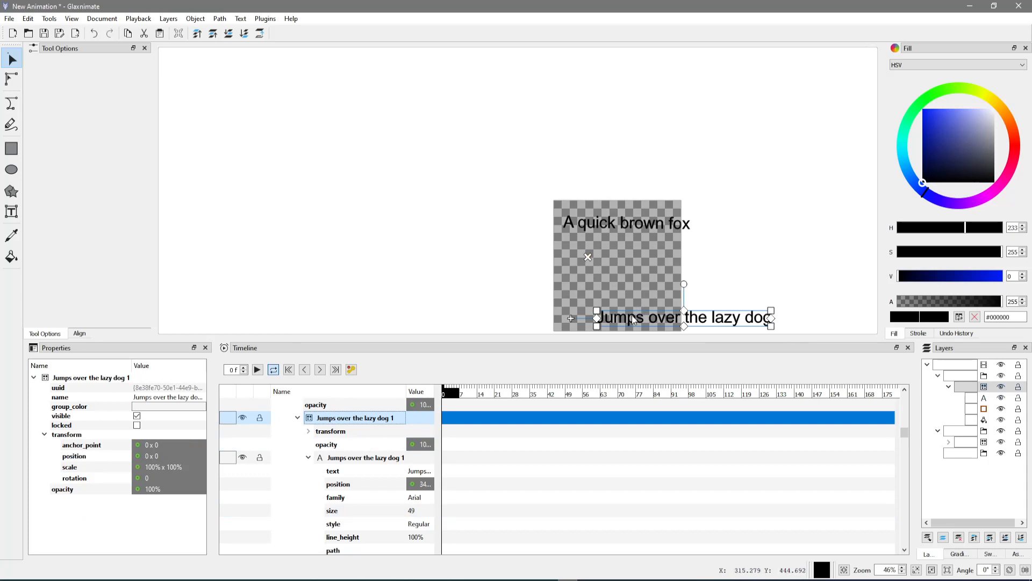
left_click(537, 317)
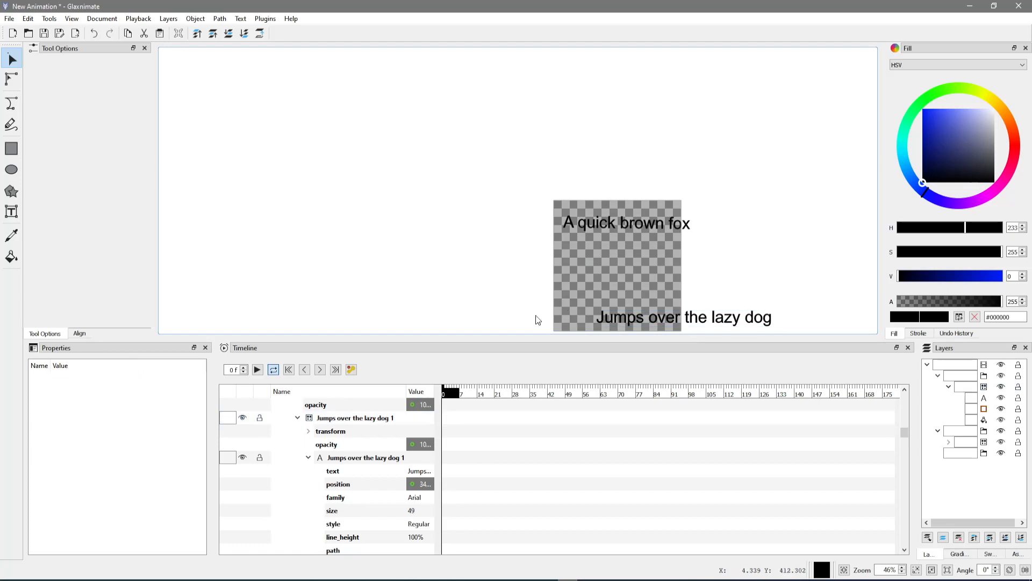
left_click(629, 318)
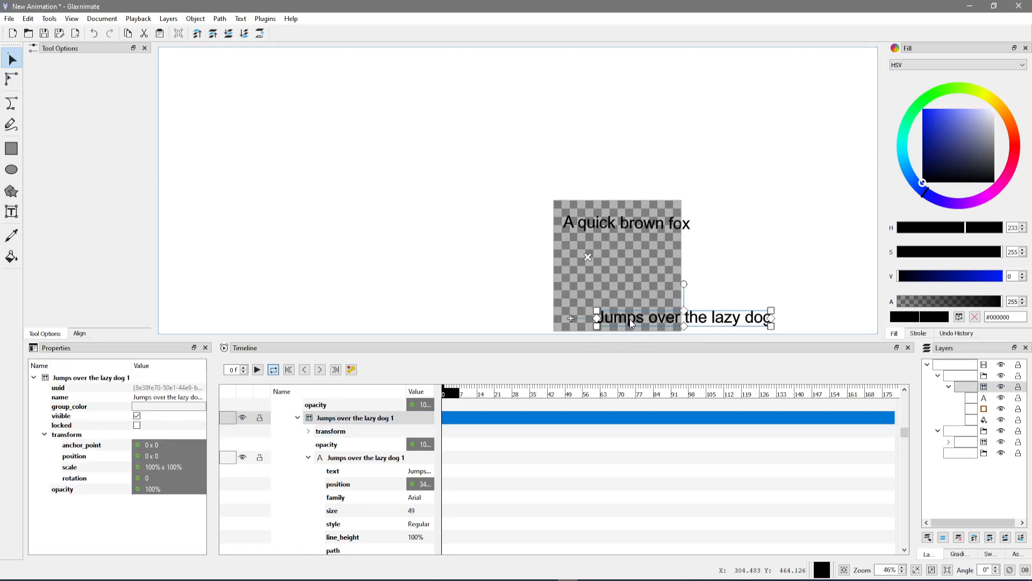
left_click(612, 308)
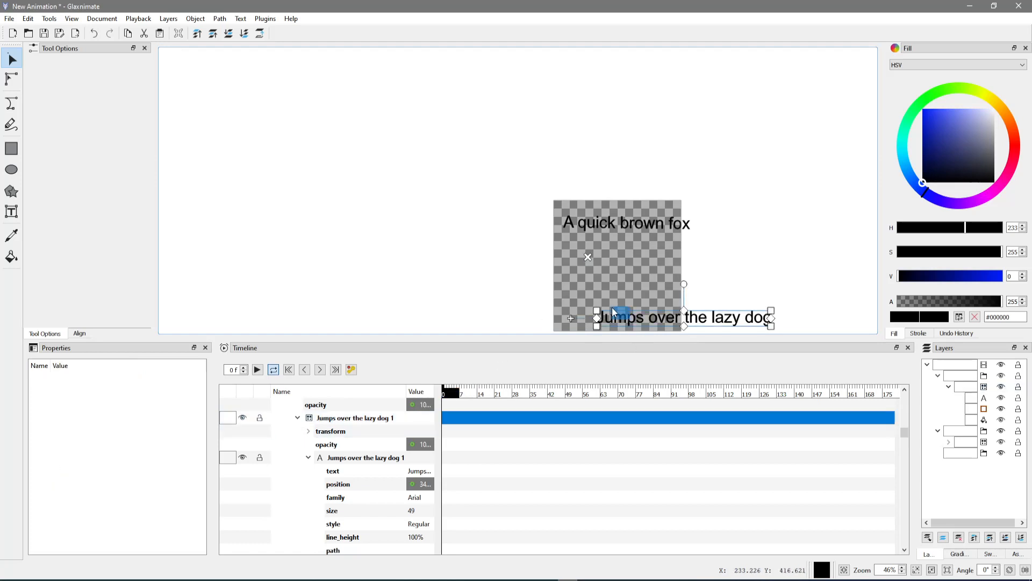
left_click(606, 318)
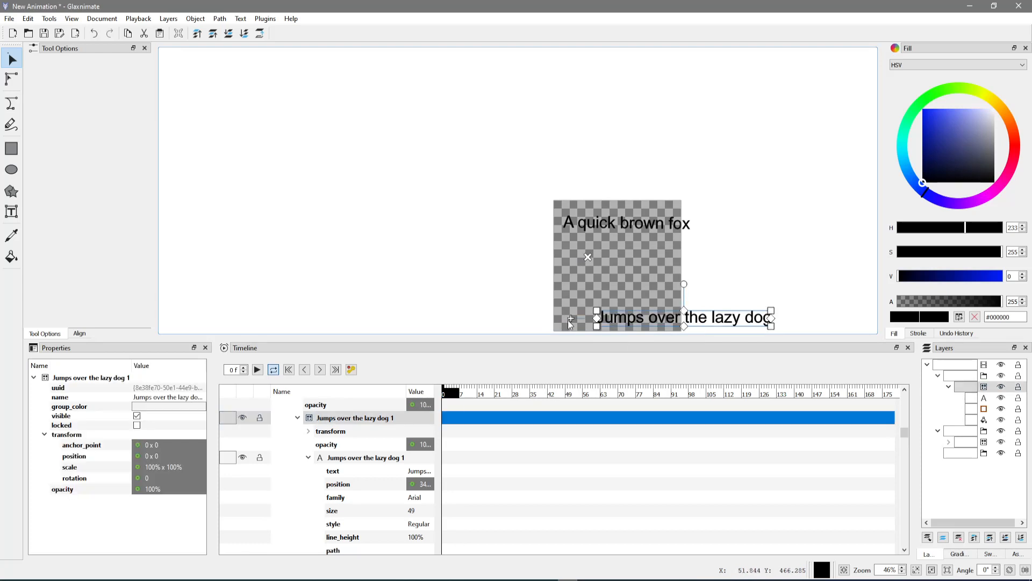
left_click_drag(567, 320, 510, 269)
left_click(593, 304)
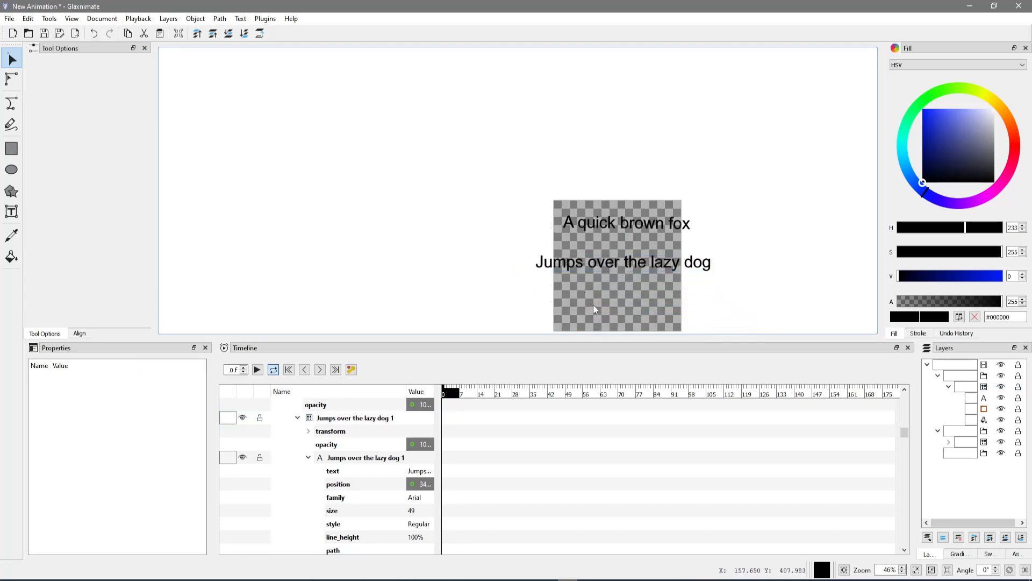
Tilt the "Jumps over the lazy dog" group about 0.49 degrees and move its anchor point to the text's centre, at about 386 x 239
left_click(553, 267)
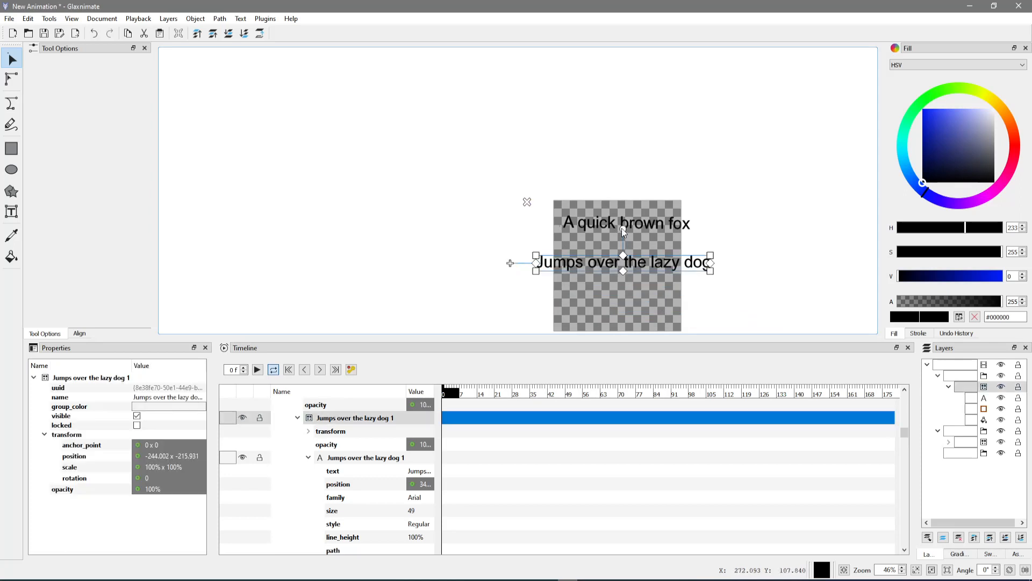
mouse_move(622, 228)
left_mouse_down()
mouse_move(625, 186)
mouse_move(622, 230)
left_mouse_up()
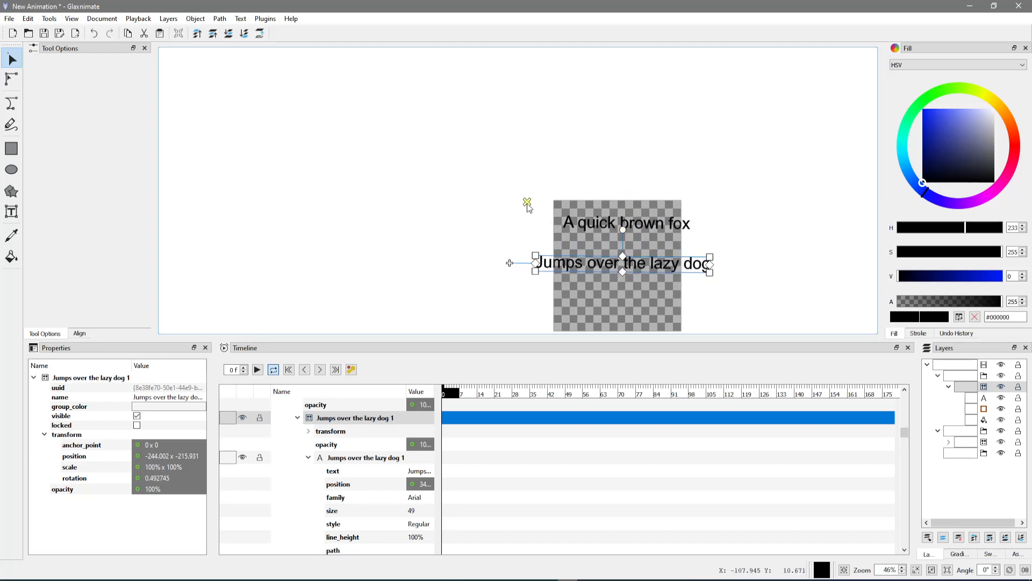
left_click_drag(540, 214, 595, 249)
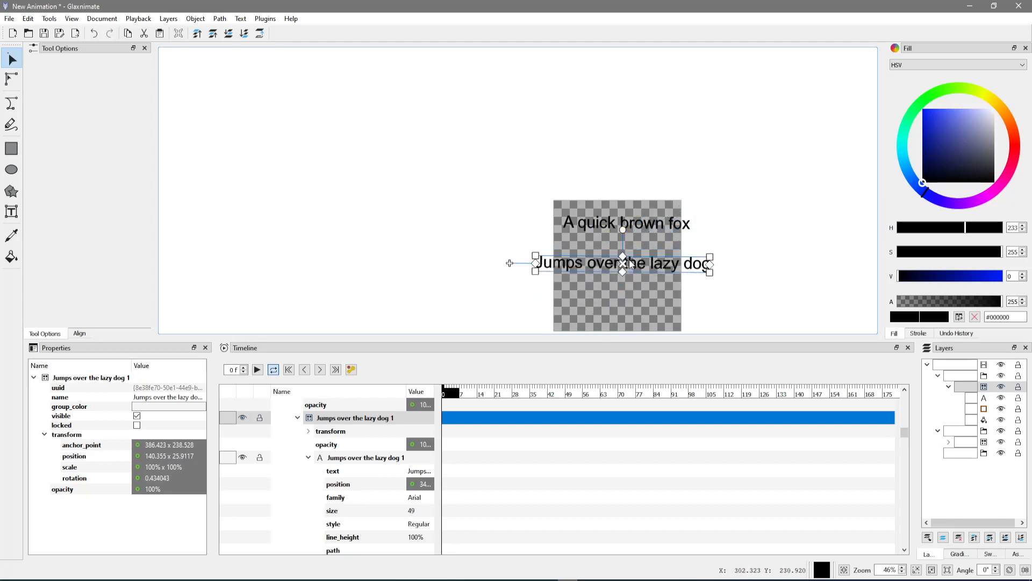